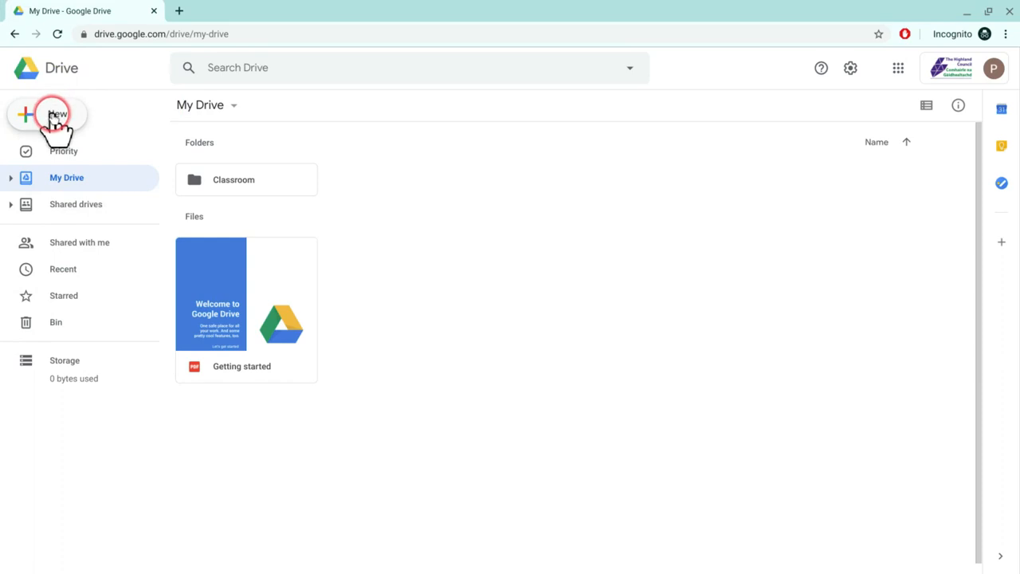
Create a new blank Google Docs document in My Drive
click(53, 115)
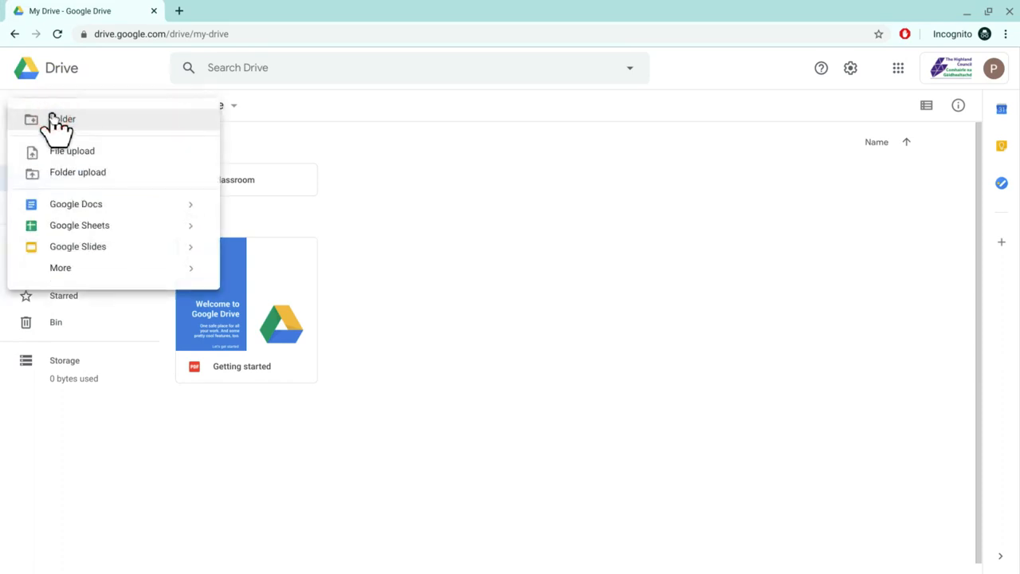
click(91, 122)
click(145, 151)
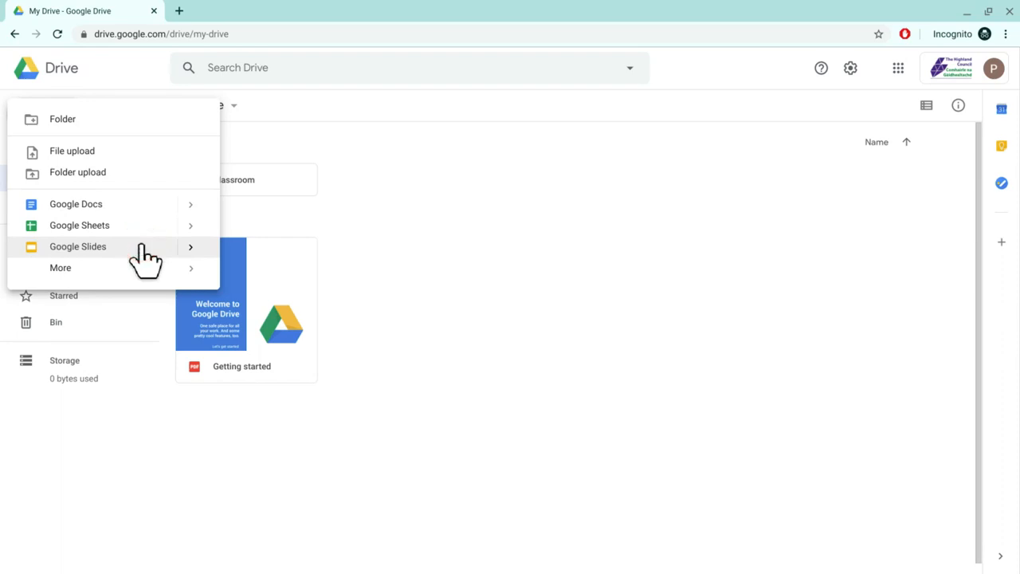
click(186, 271)
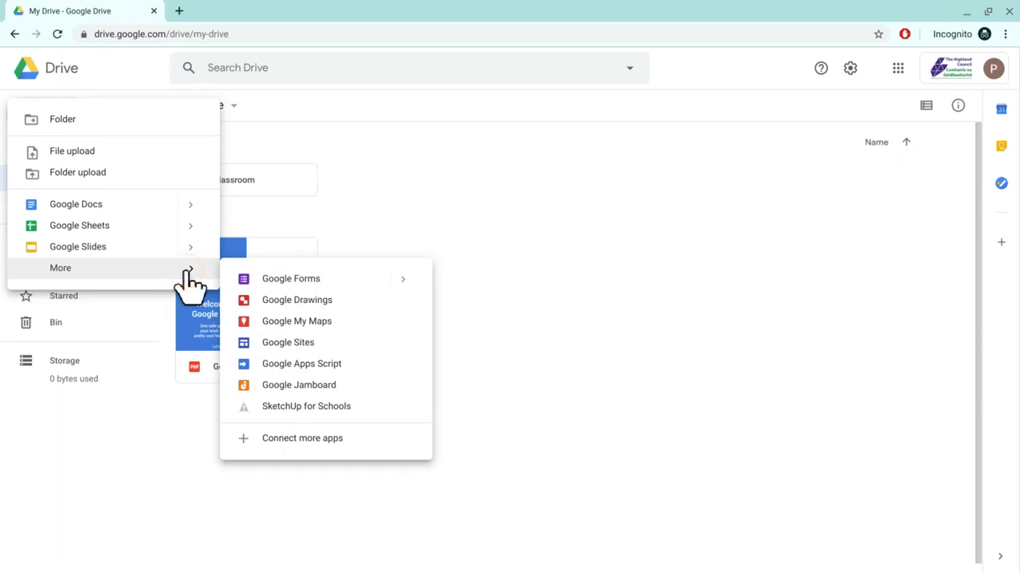
click(294, 278)
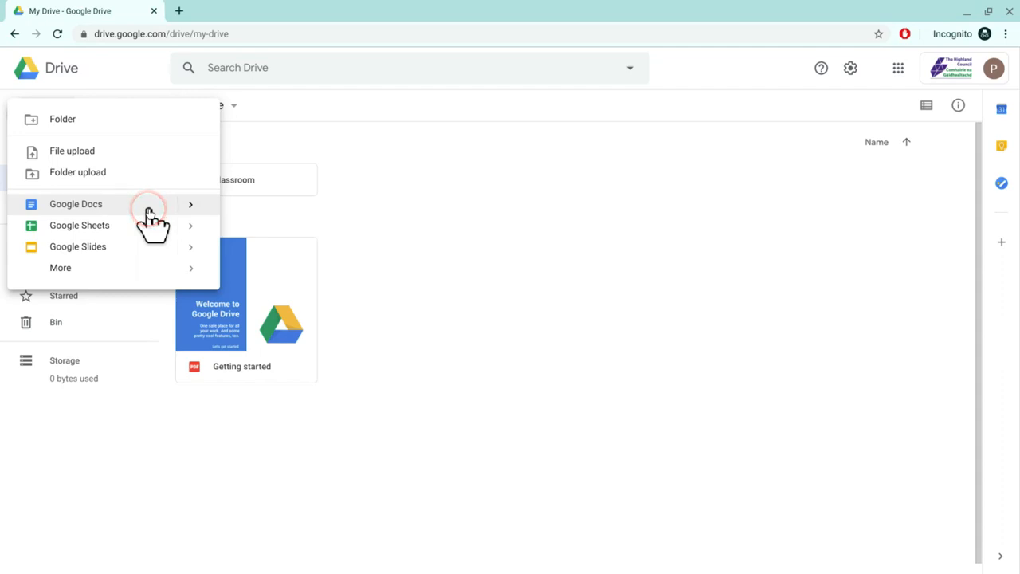
click(148, 207)
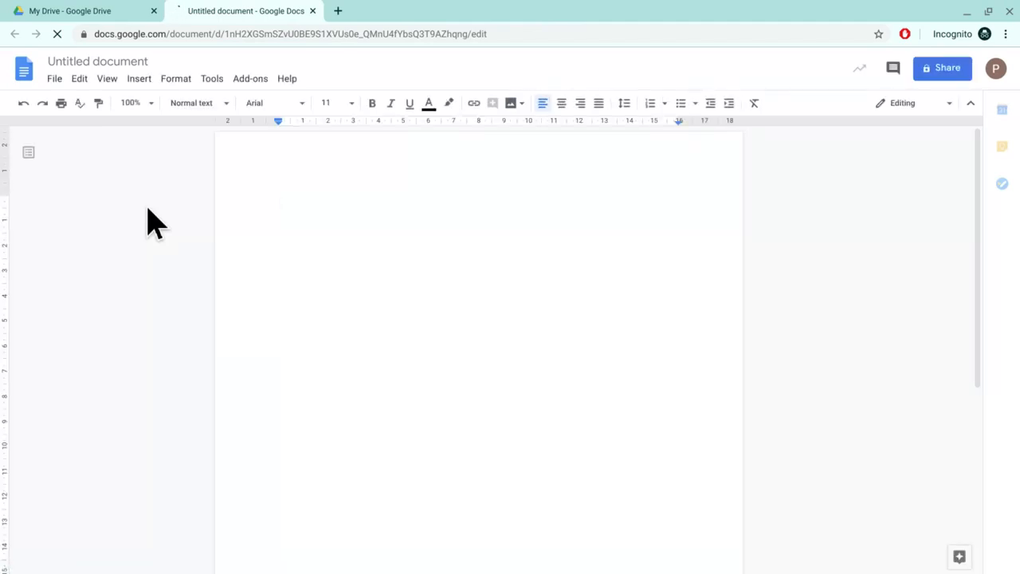
Enter the title "Google Docs Help Video" in the document and check the file's presence in My Drive
click(482, 227)
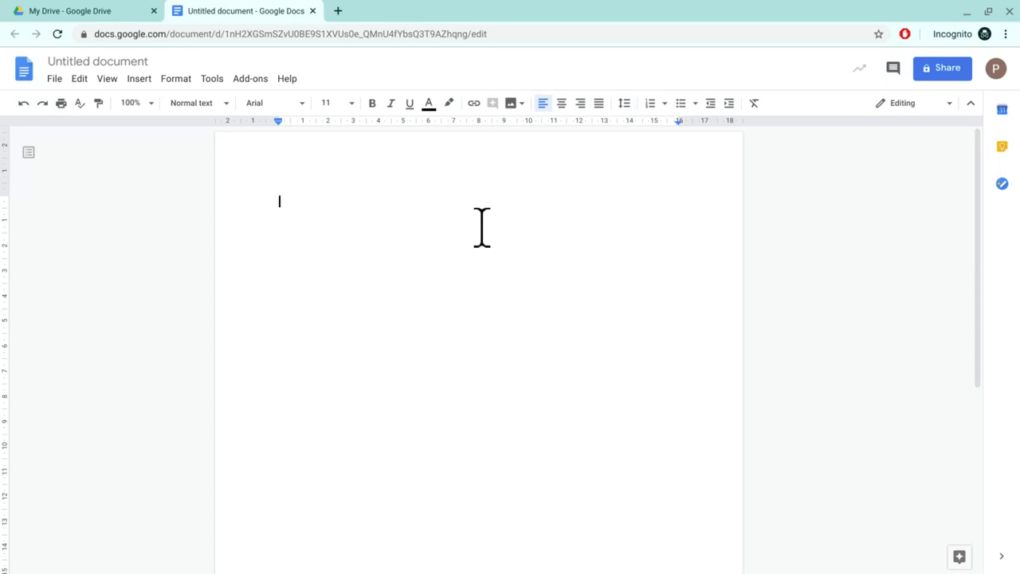
text(Google Docs Help Video)
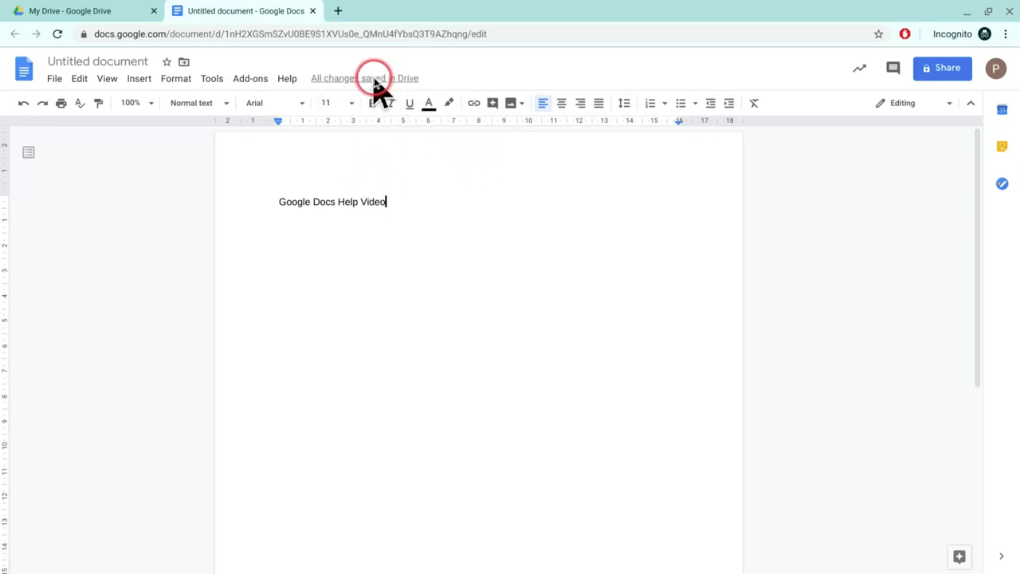
click(74, 12)
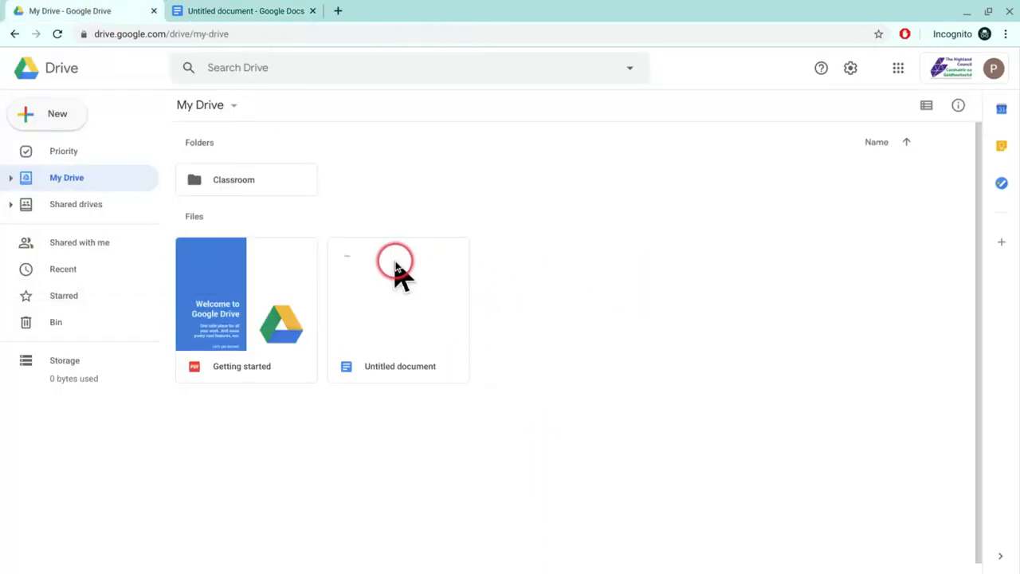
click(266, 11)
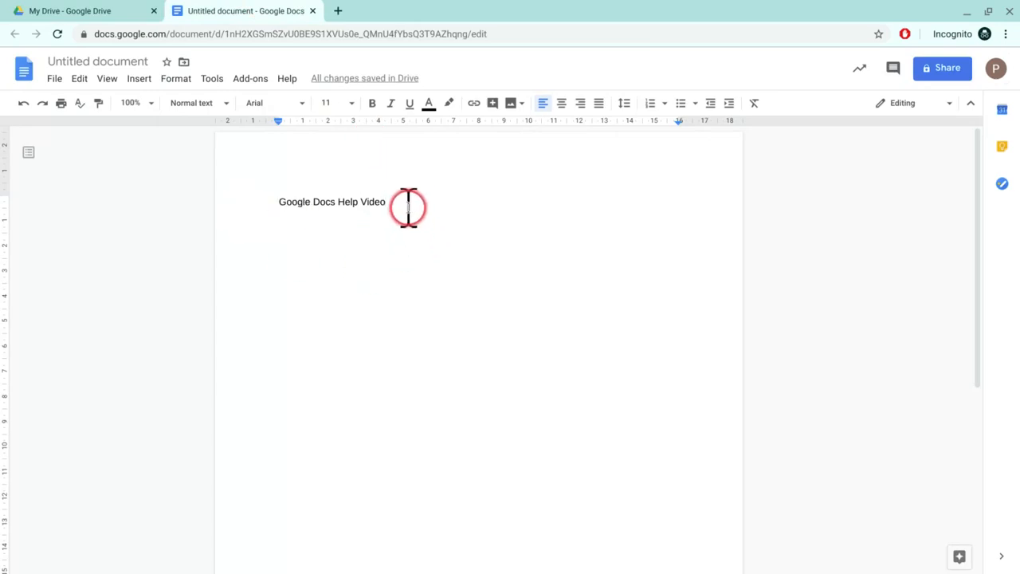
Format the title line as centred, bold and underlined with a font size of 24
drag(401, 202, 276, 203)
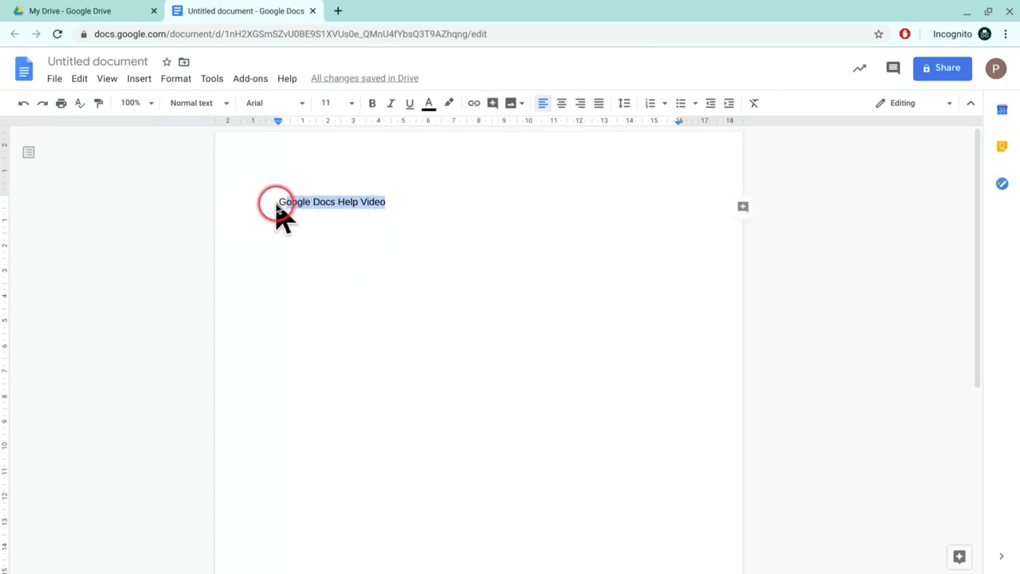
click(561, 104)
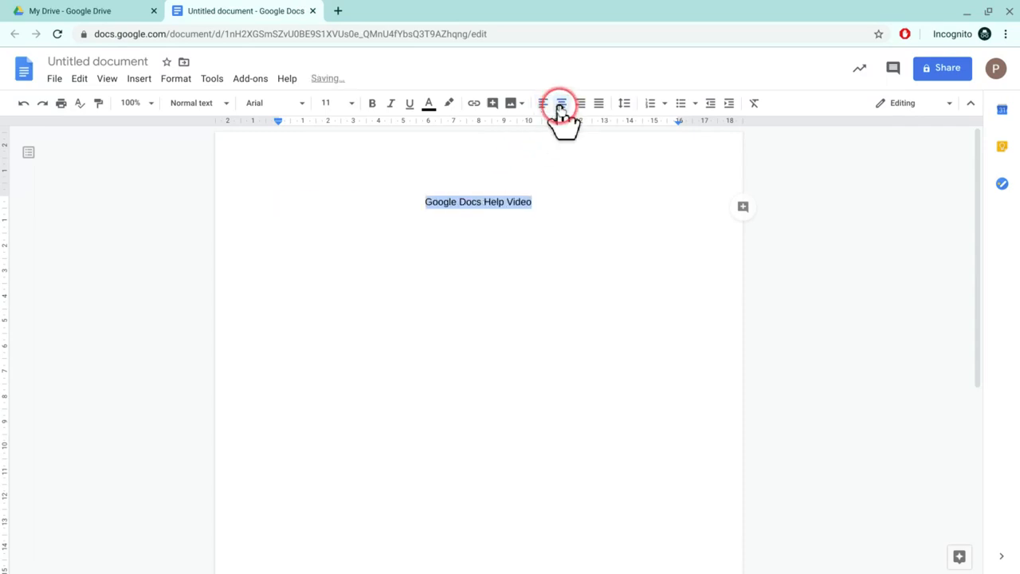
click(371, 105)
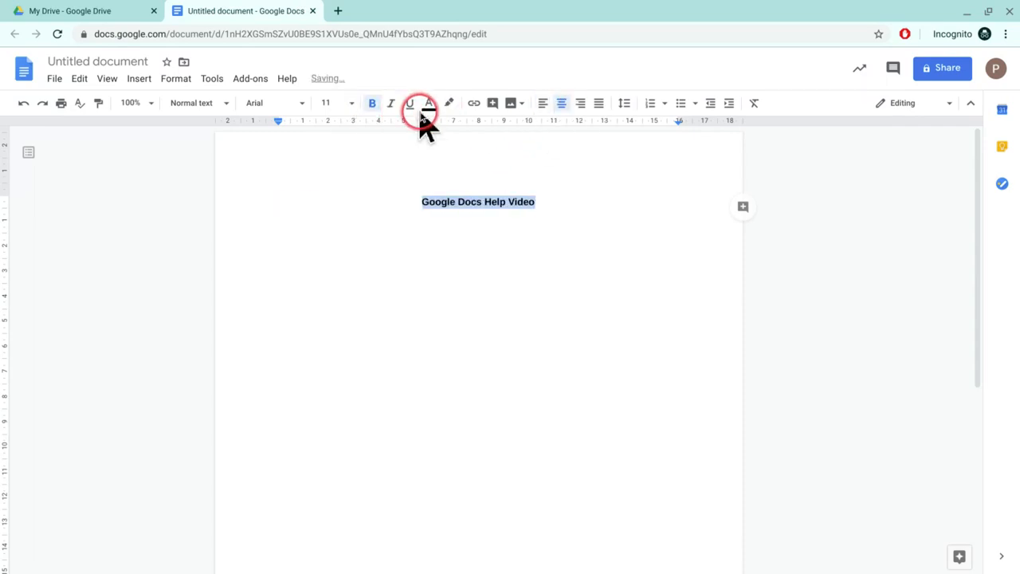
click(409, 104)
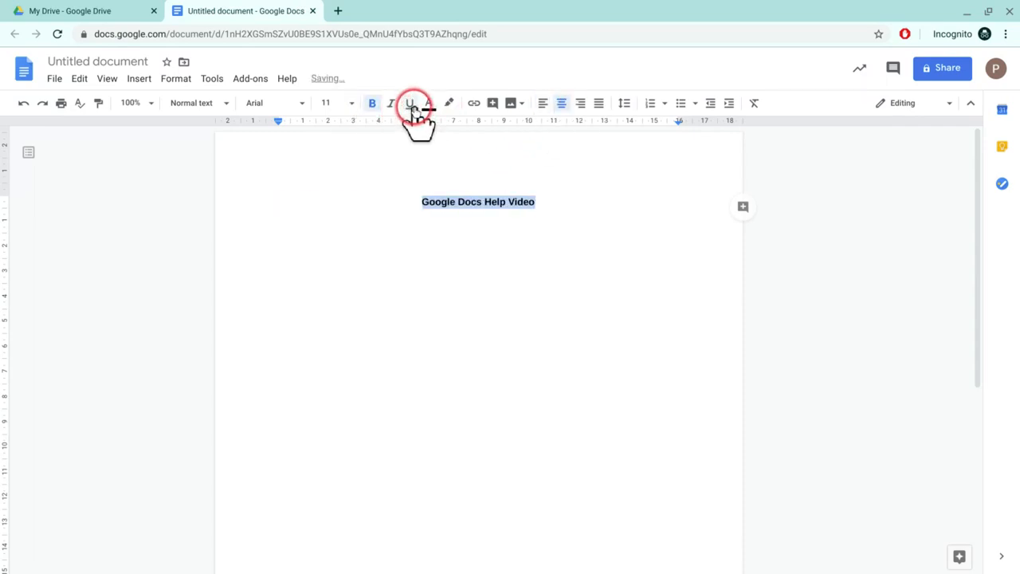
click(351, 104)
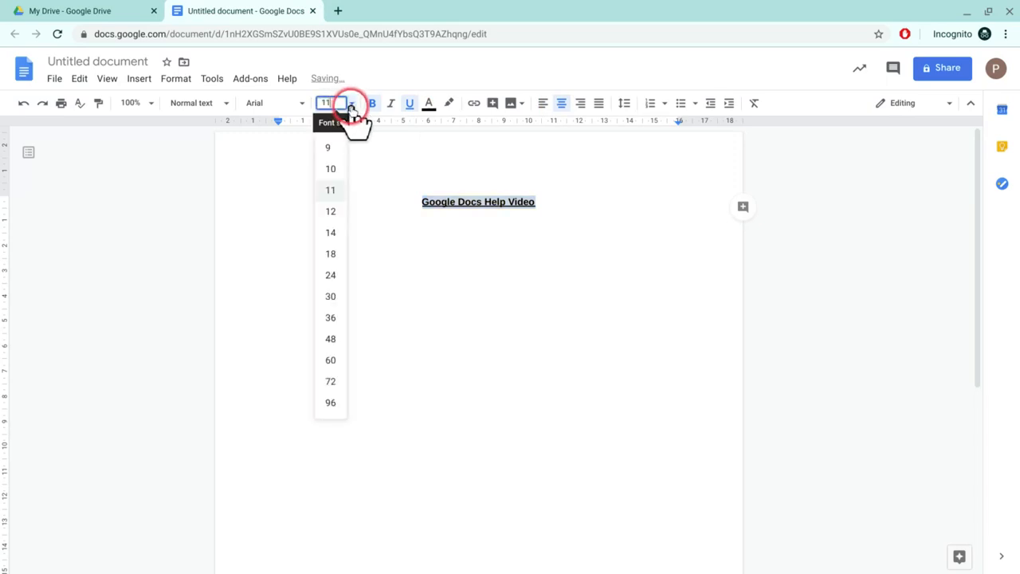
click(332, 275)
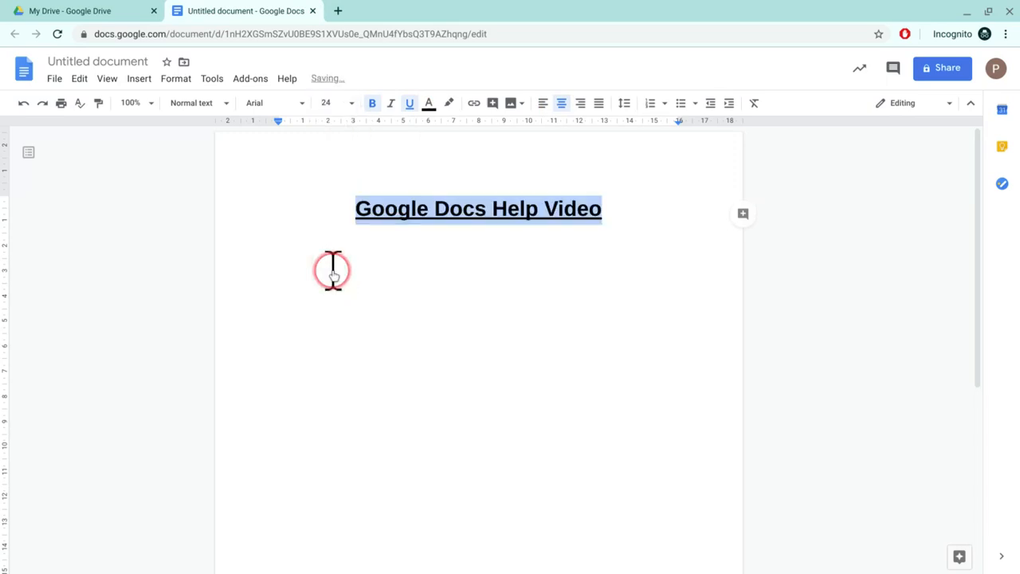
Find the Chelsea Market font in the font library and add it to the available fonts
click(302, 104)
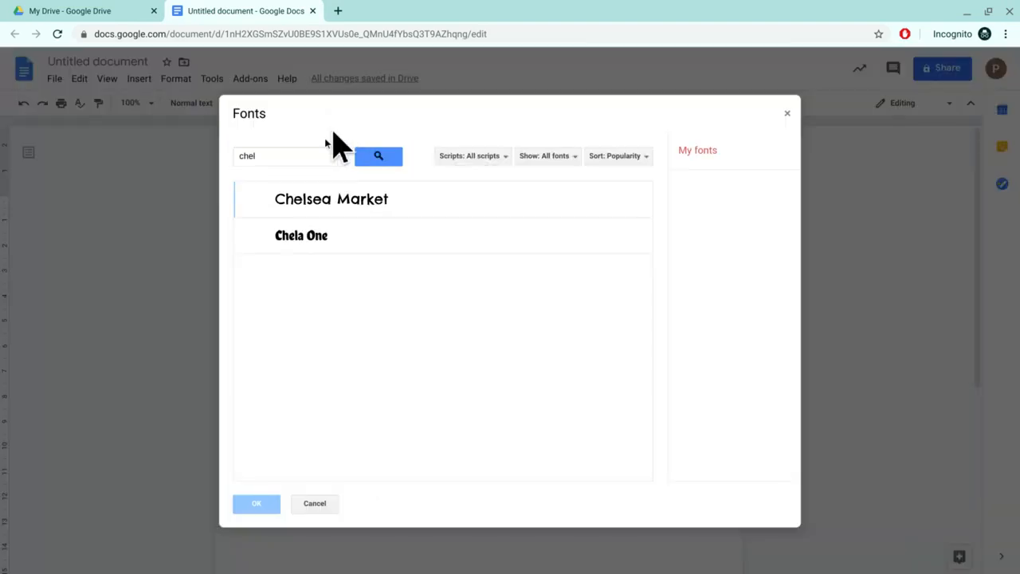
click(287, 157)
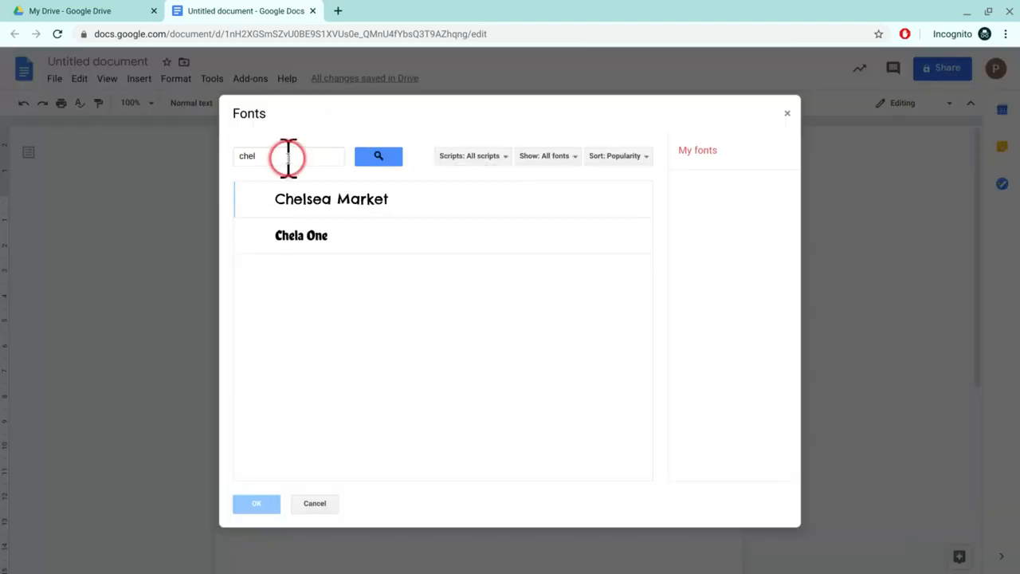
text(sea market)
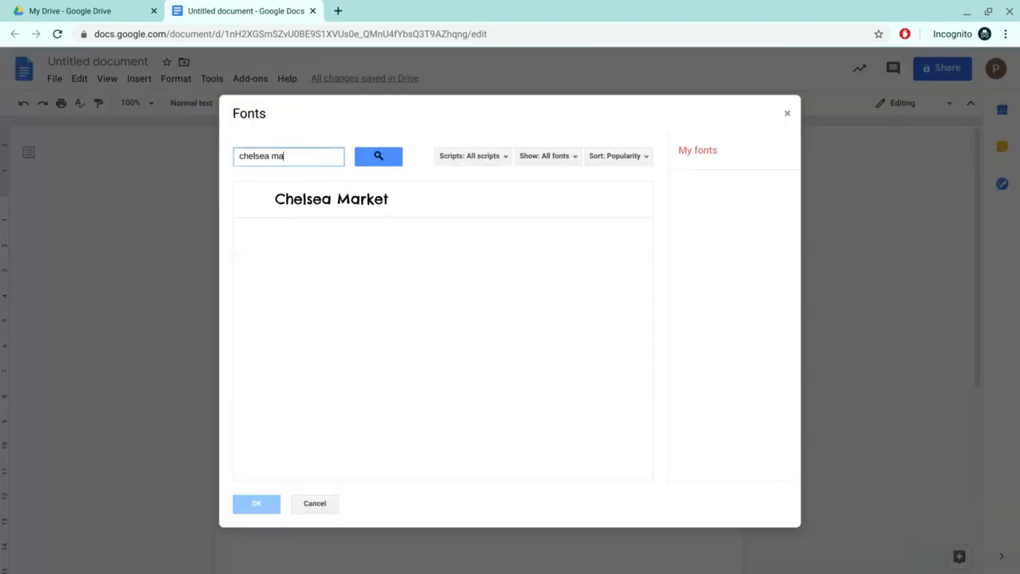
click(437, 194)
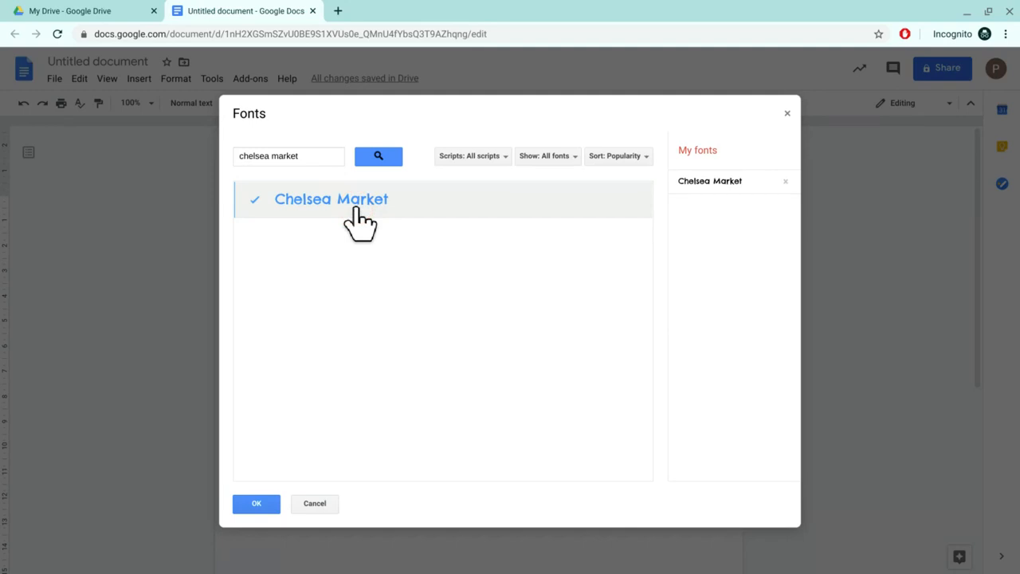
click(256, 500)
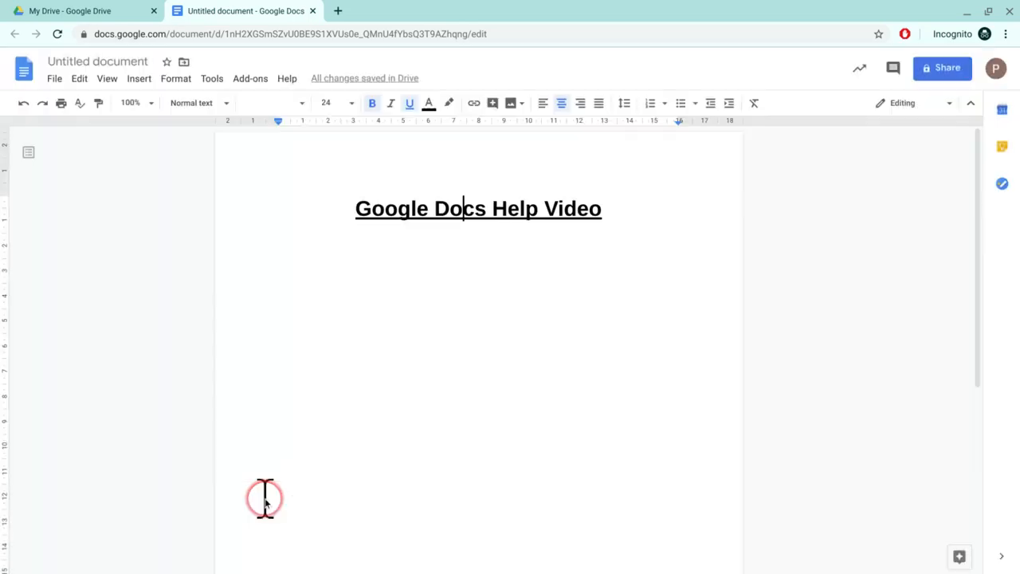
Apply the Chelsea Market font to the whole title line
drag(608, 212, 353, 206)
click(304, 105)
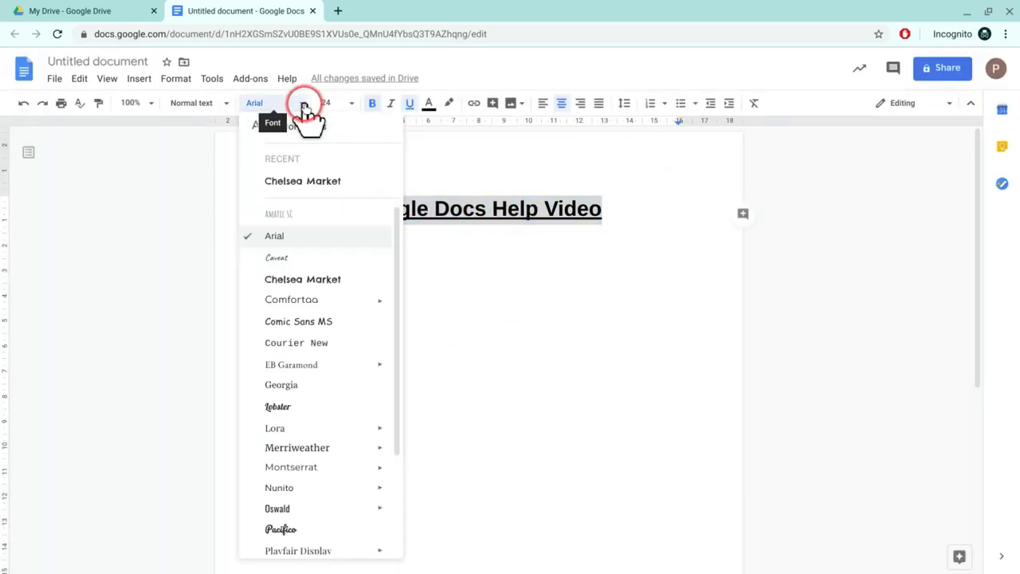
click(309, 183)
click(621, 239)
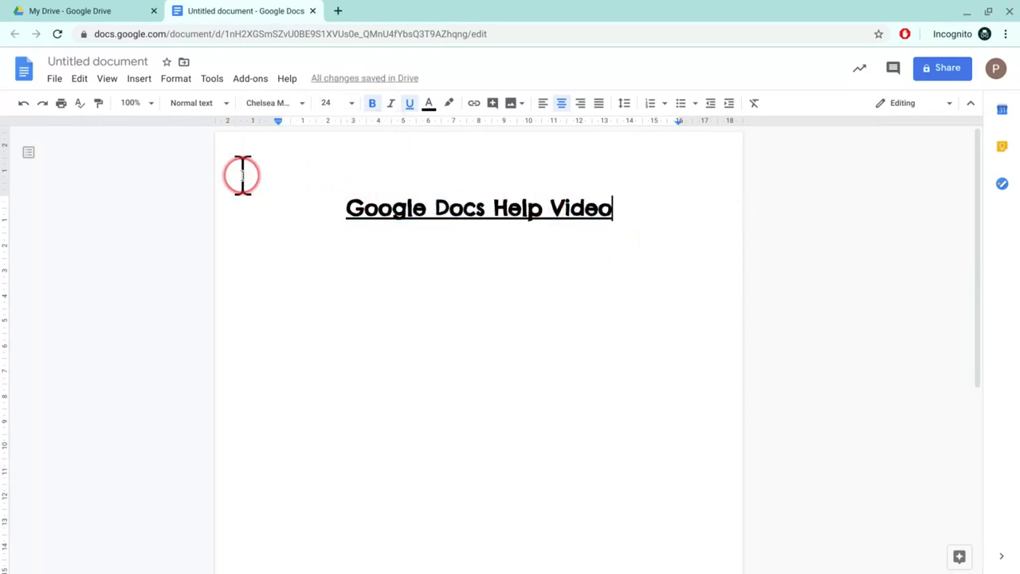
Rename the untitled document as "Google Docs Help Video"
click(122, 62)
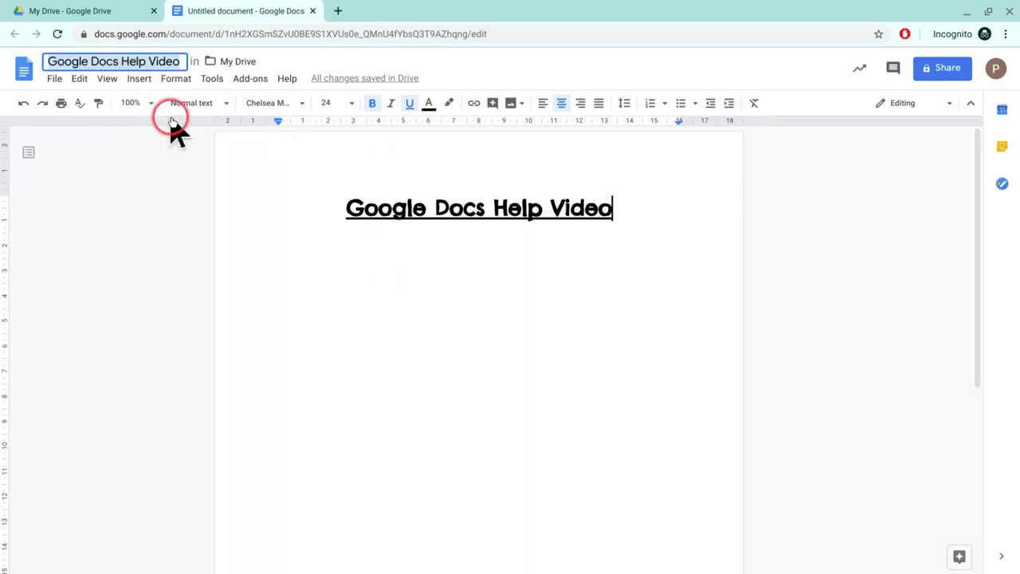
click(382, 303)
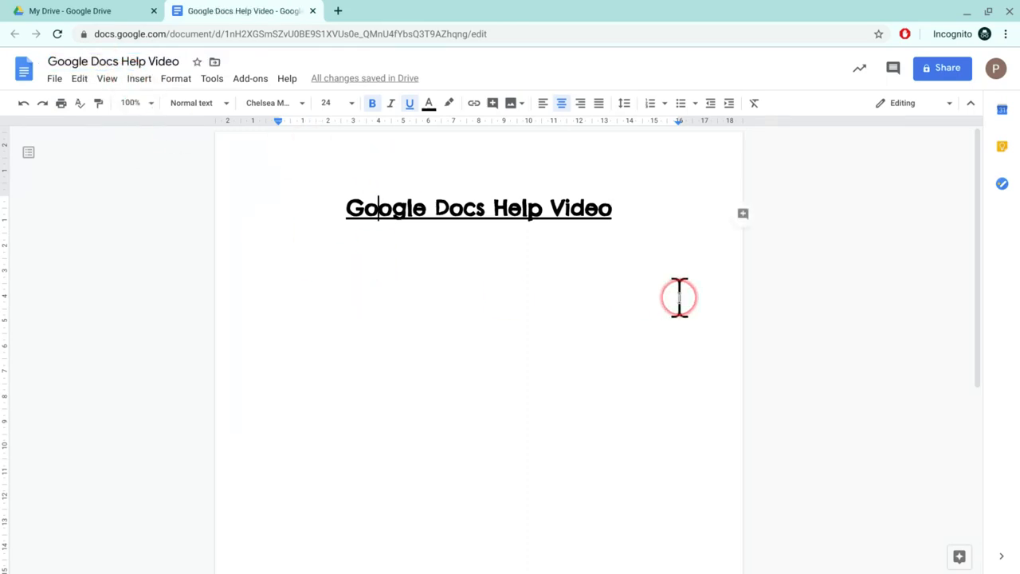
Add a new line below the title and make it left-aligned without bold or underline
click(641, 224)
key(Return)
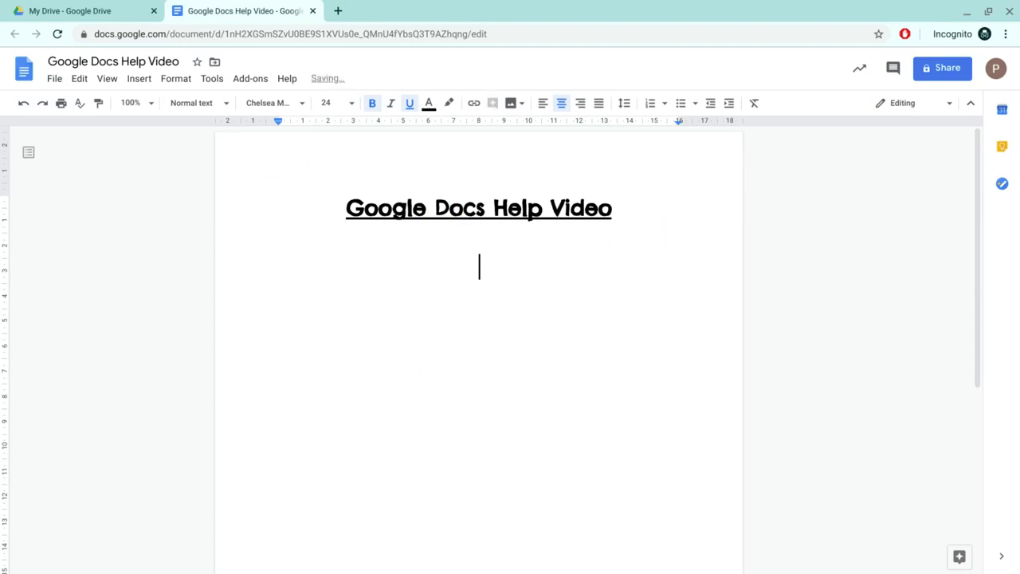
click(541, 105)
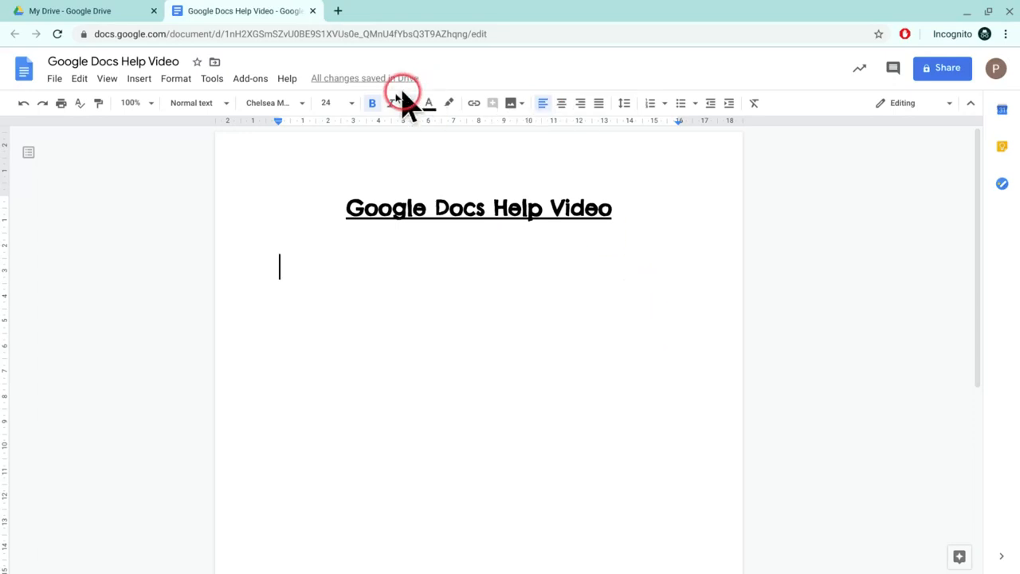
click(373, 103)
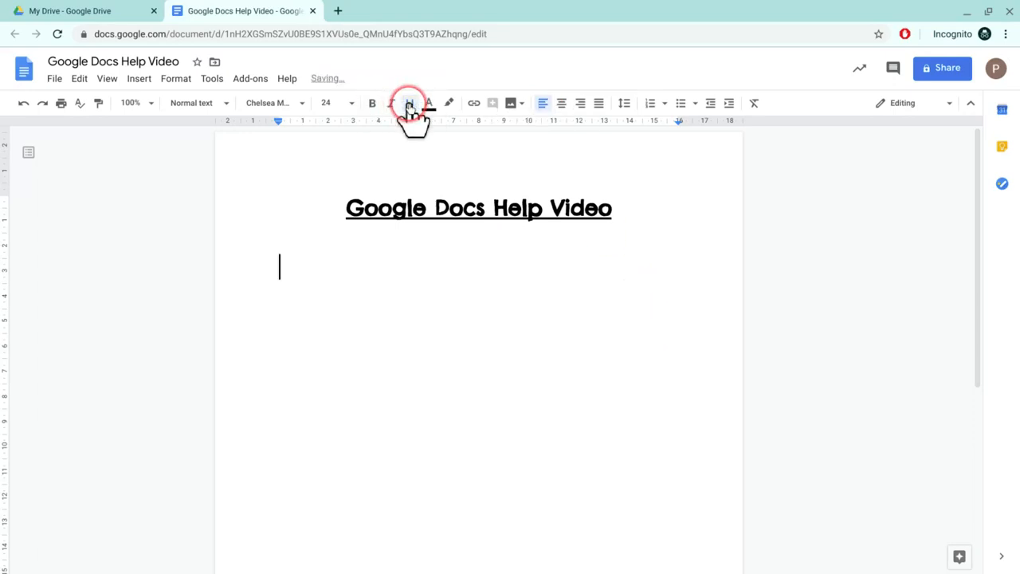
Set the new line's text colour to purple and its font size to 18
click(429, 104)
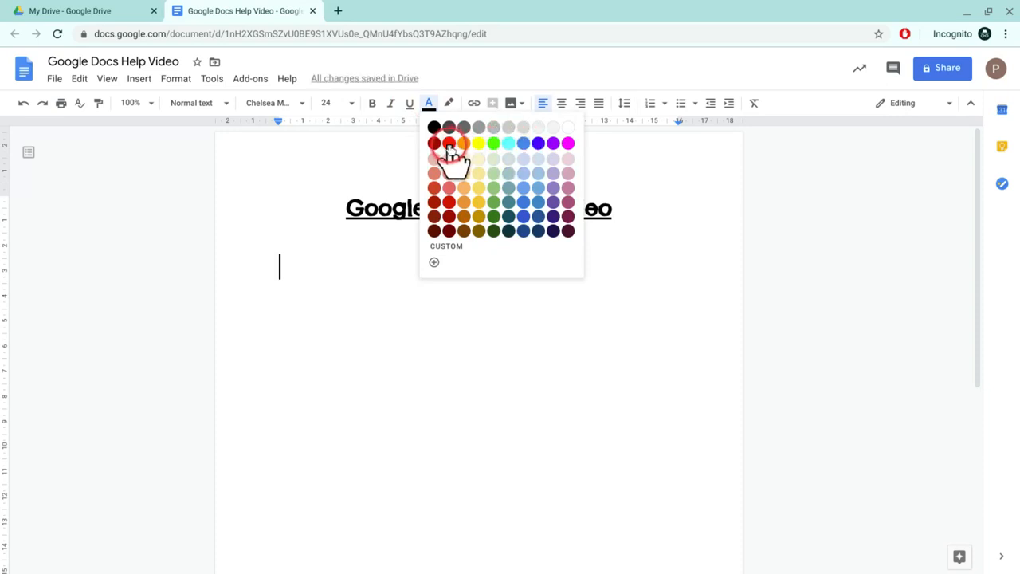
click(553, 143)
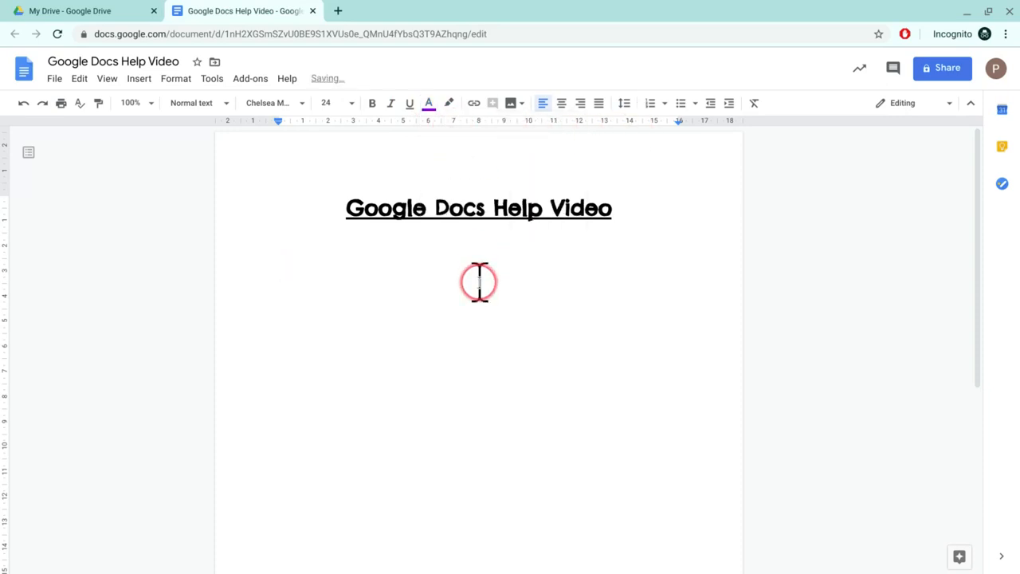
click(351, 103)
click(333, 254)
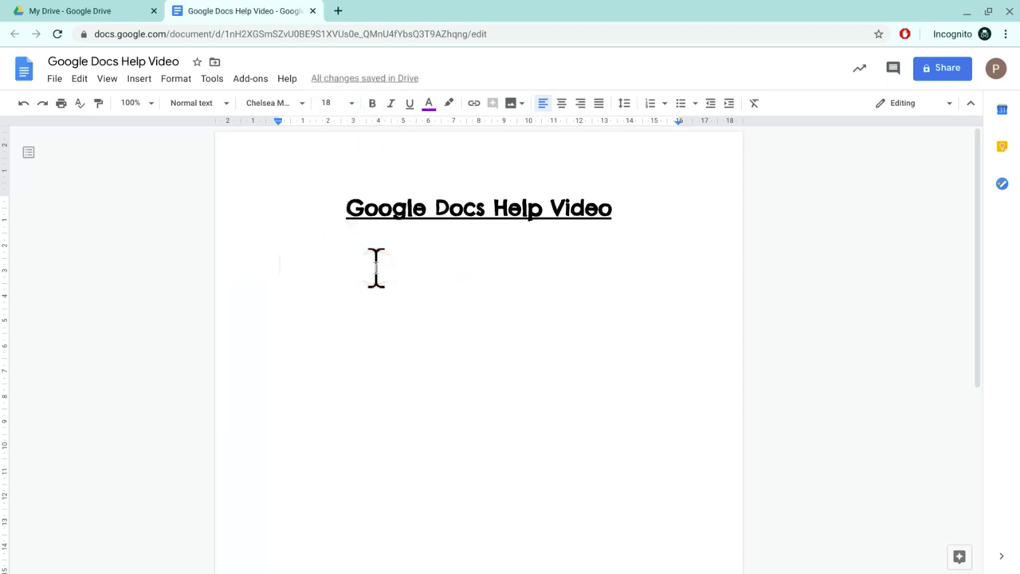
Write the sentence "I hope this video is easy to follow." below the title
text(I hope)
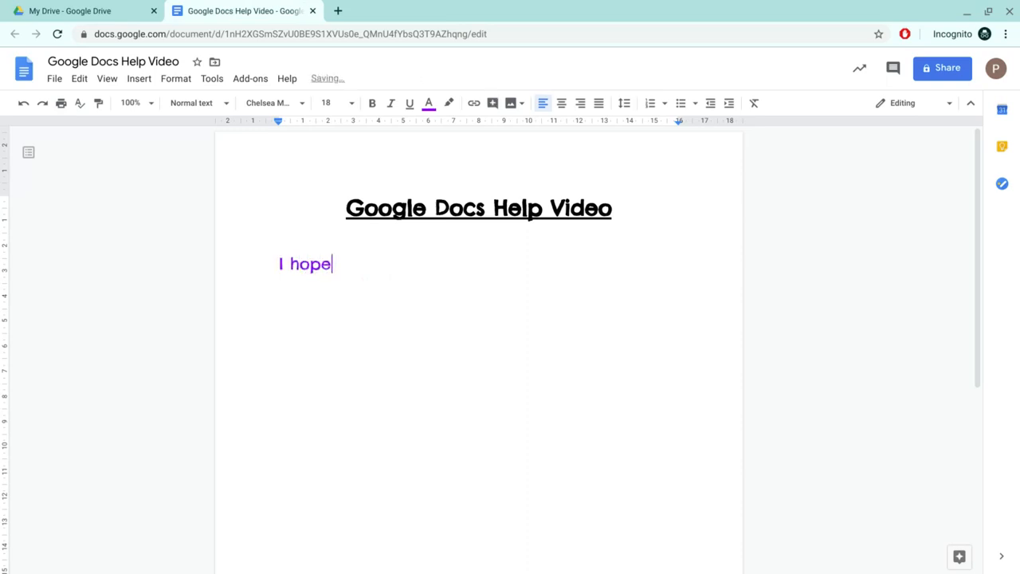
text( this video is)
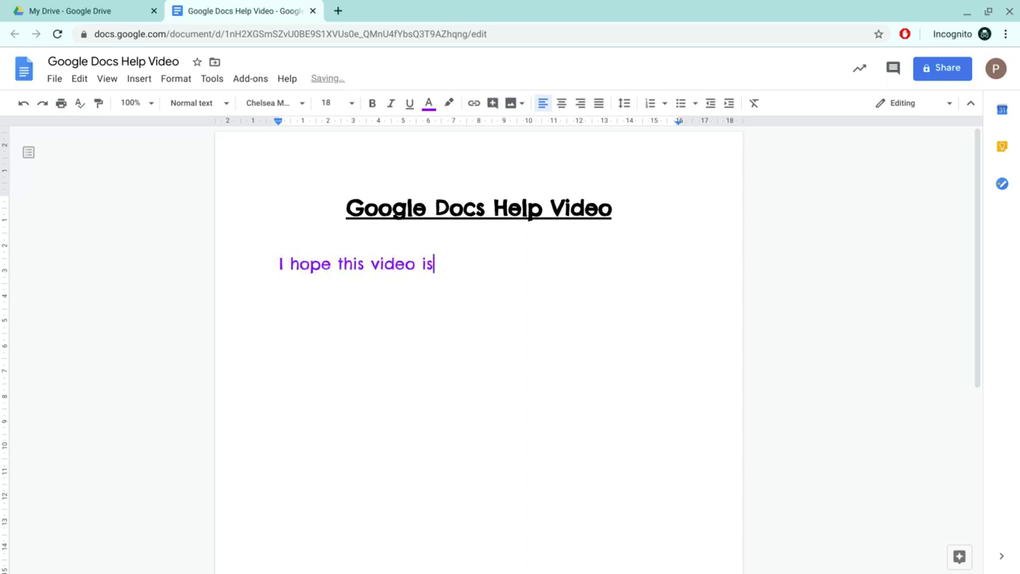
text( easy to follow.)
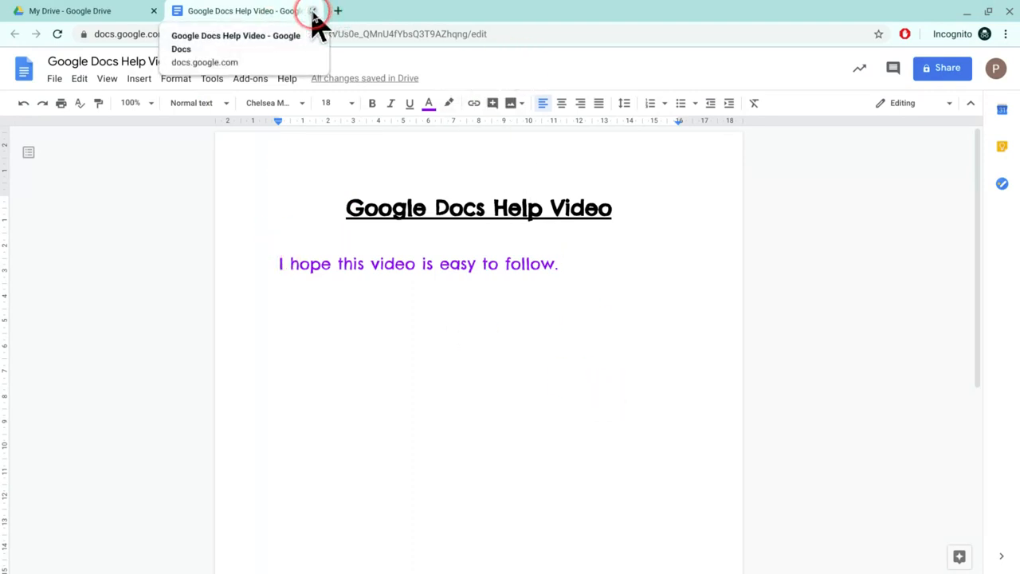
Close the document and reopen "Google Docs Help Video" from My Drive
click(313, 11)
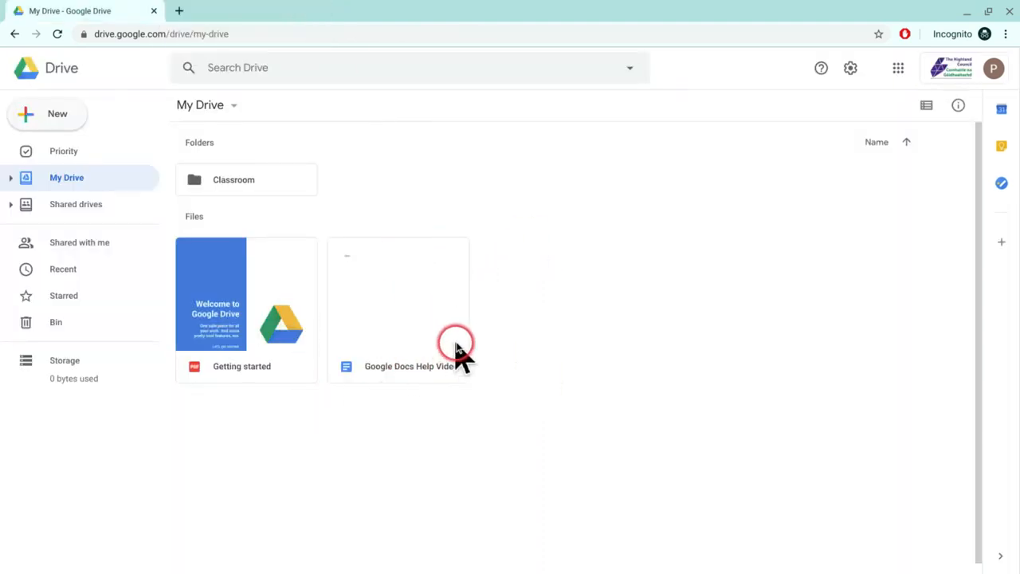
double_click(442, 317)
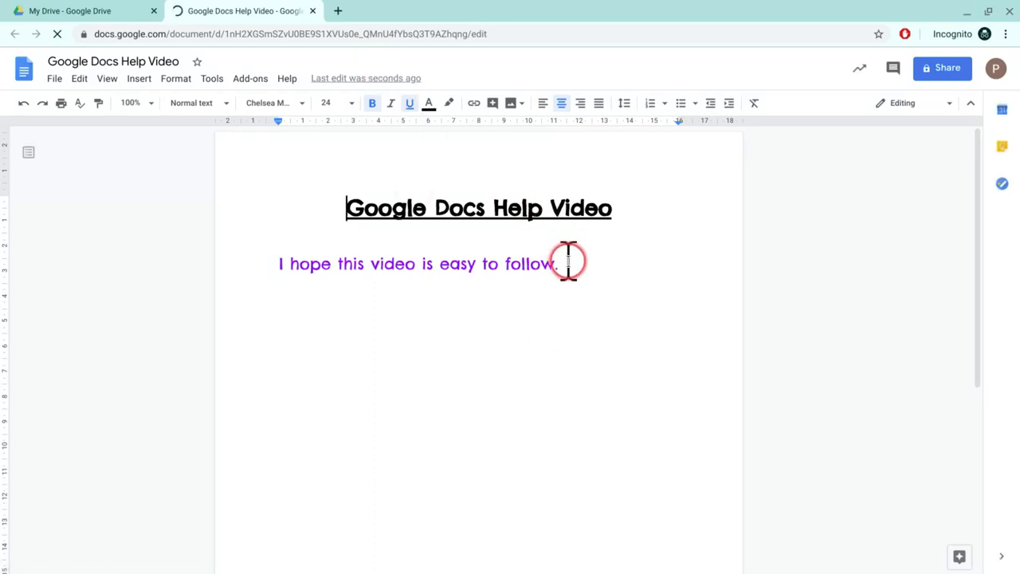
Copy the title and the purple sentence from the document, and close the document
drag(568, 261, 354, 207)
key(ctrl+c)
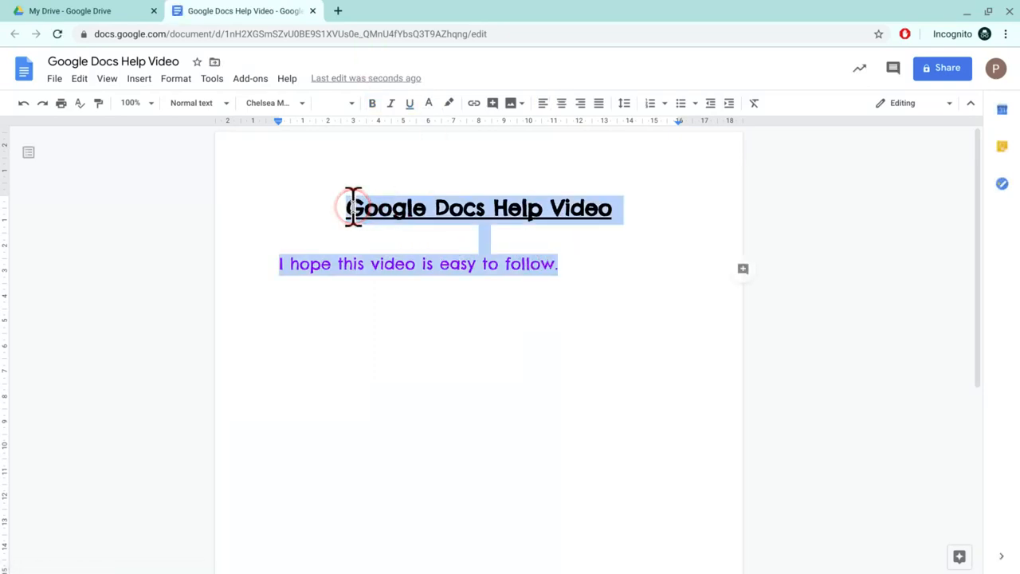
click(313, 10)
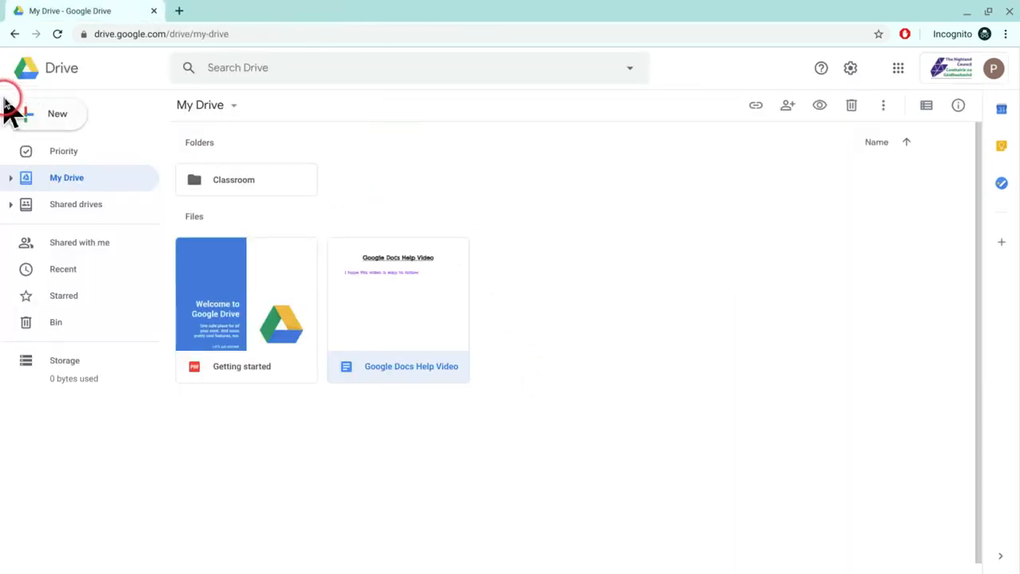
Create a new Google Slides presentation from My Drive and paste the copied text into the first slide's title placeholder
click(38, 118)
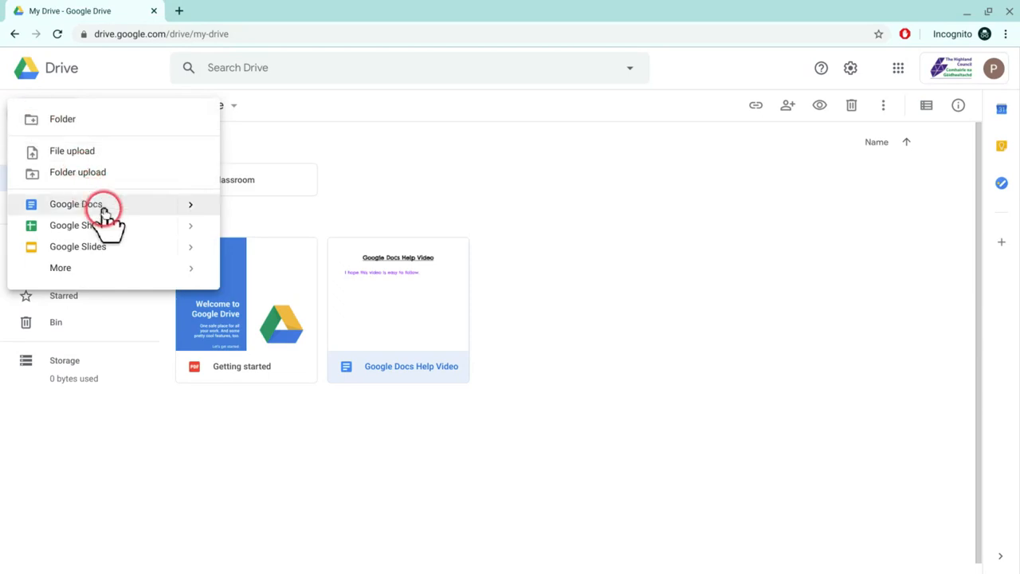
click(120, 253)
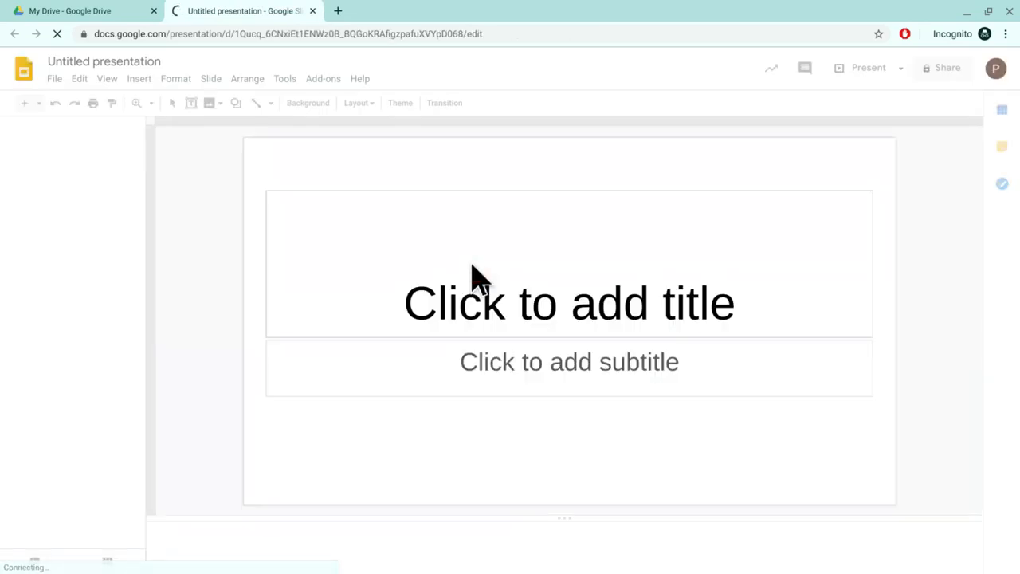
click(499, 287)
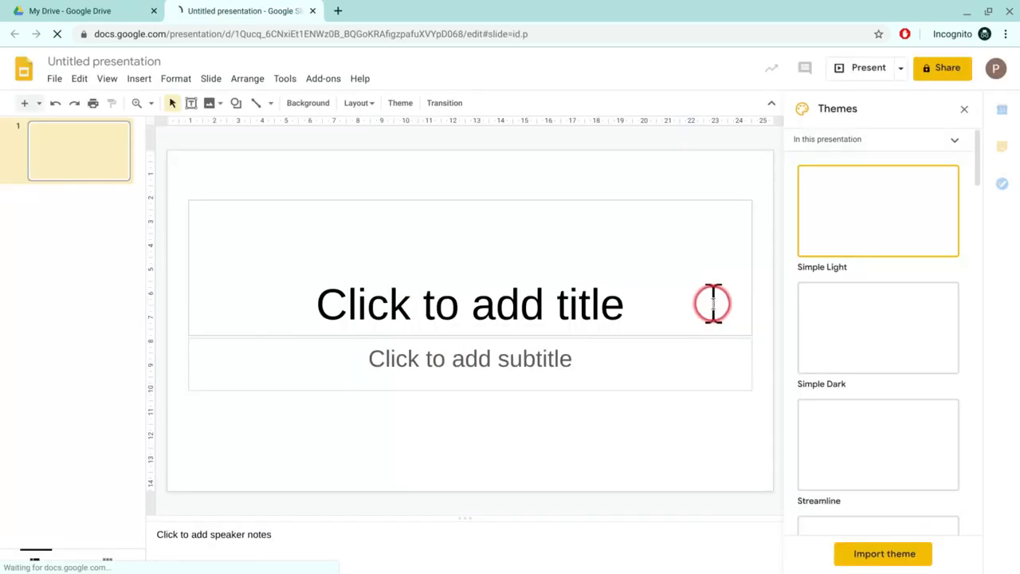
click(629, 303)
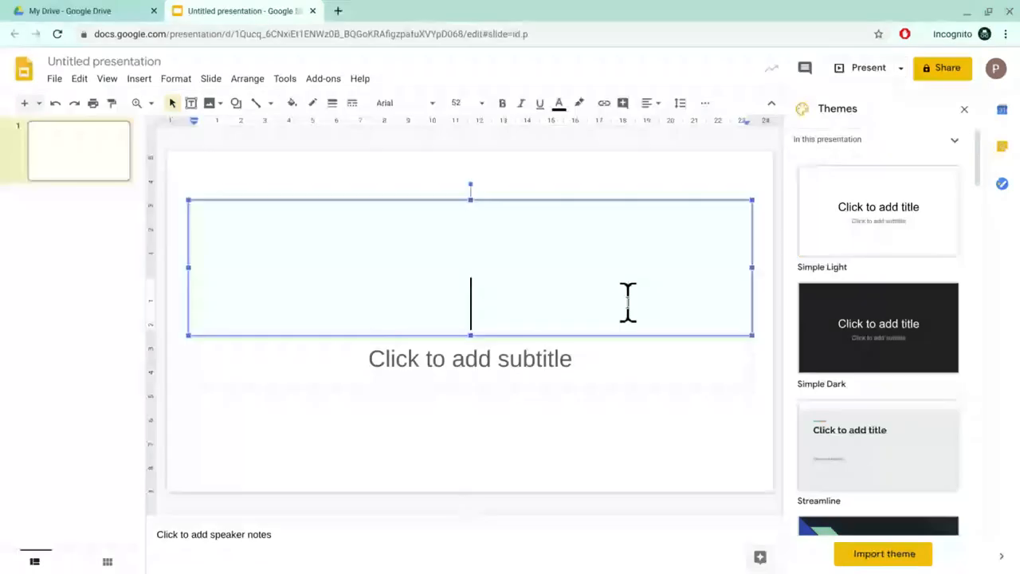
key(ctrl+v)
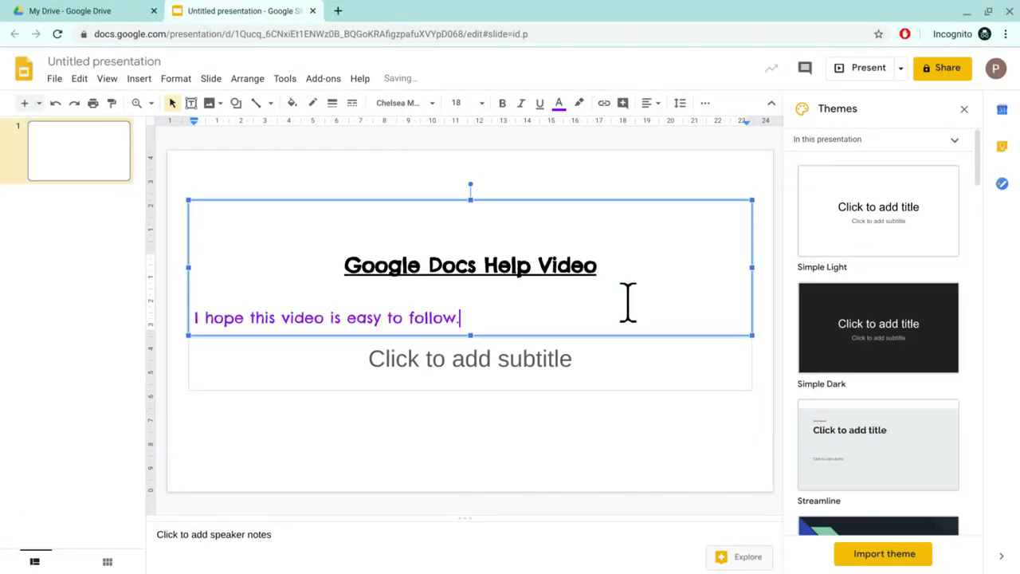